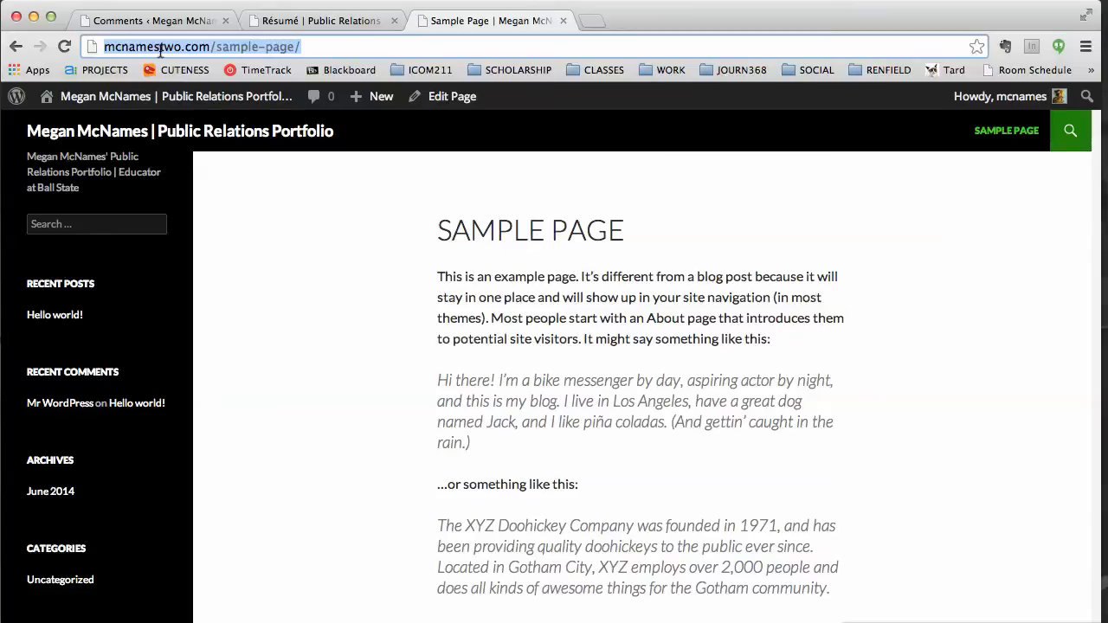
Open the page for adding new themes in the WordPress admin area
left_click(161, 21)
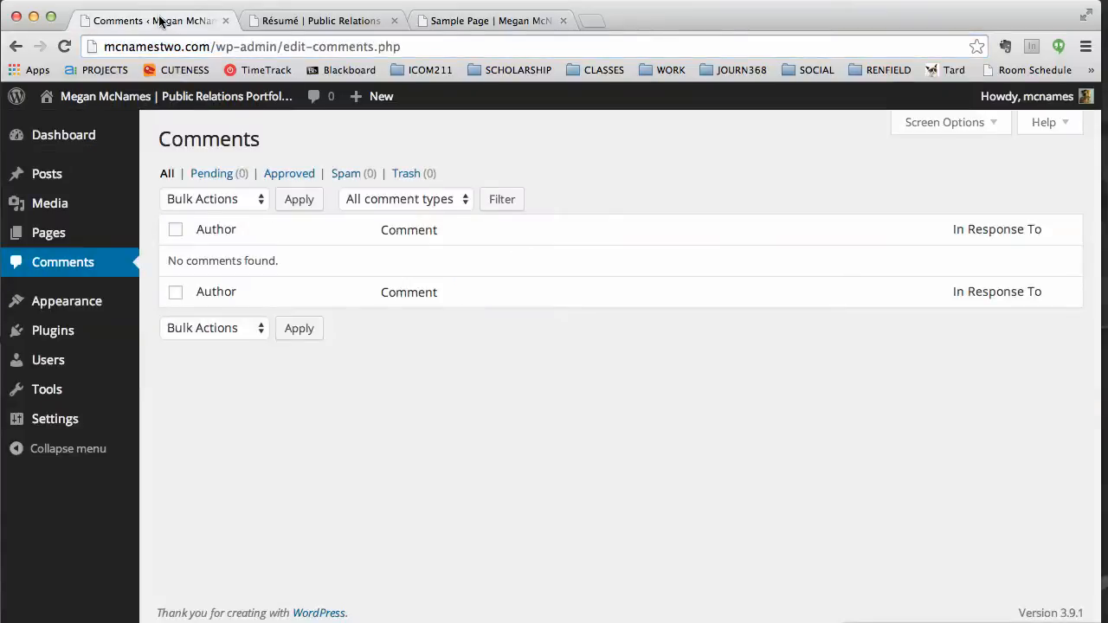
mouse_move(86, 321)
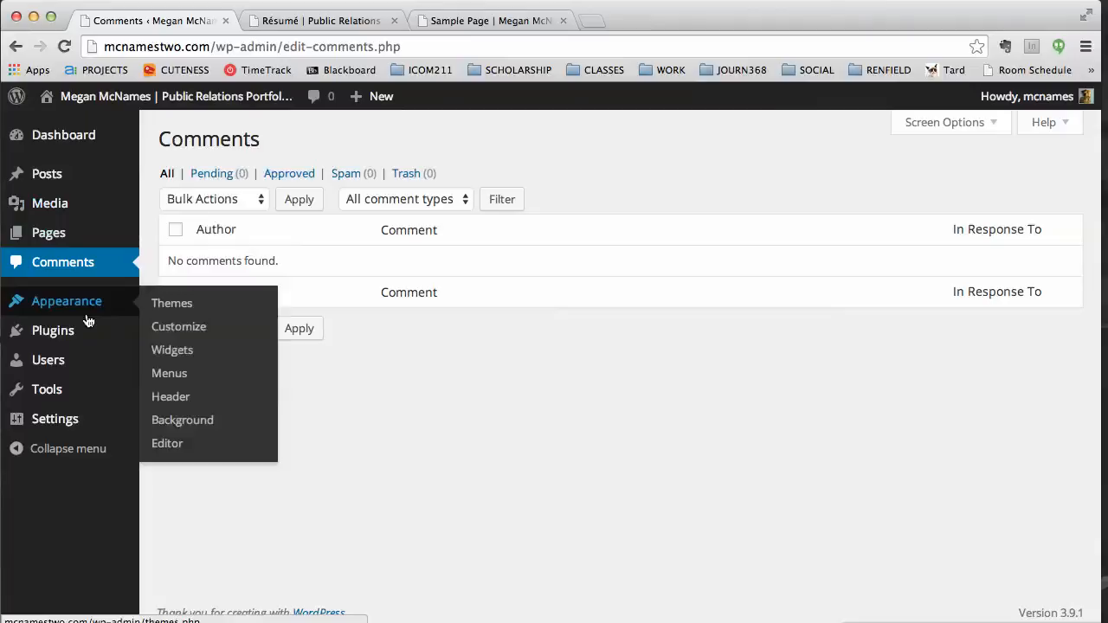
left_click(112, 309)
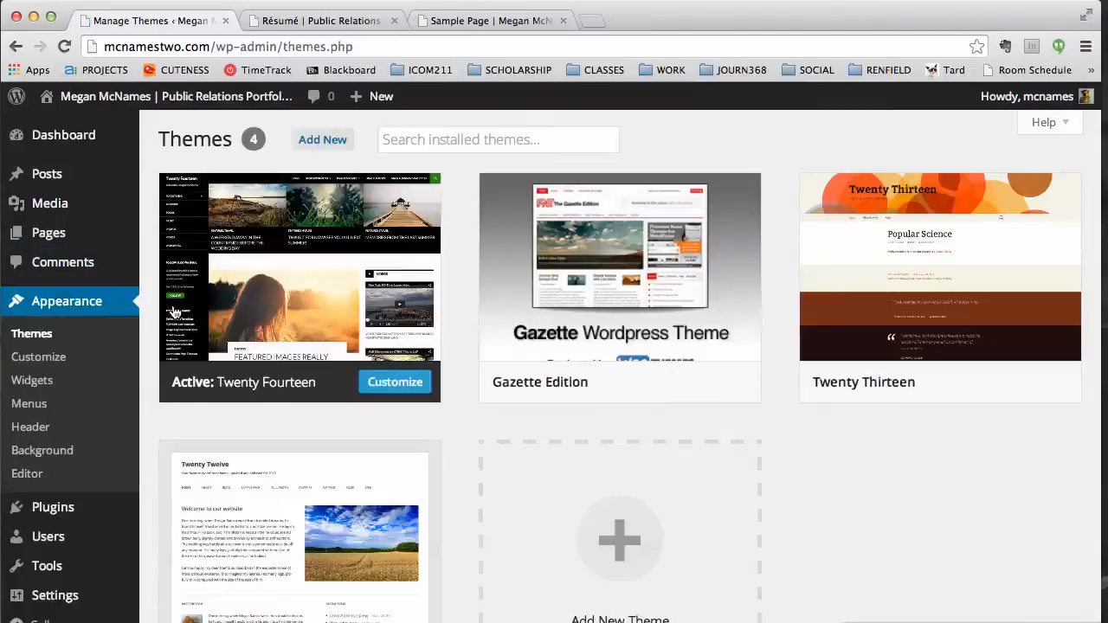
left_click(308, 142)
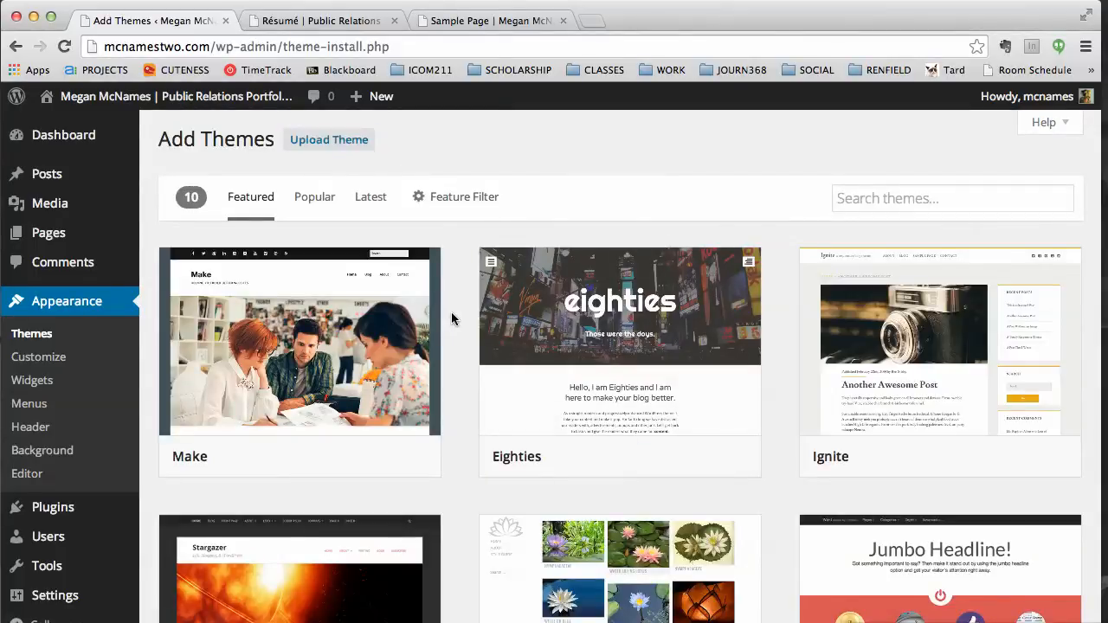
Look through the featured themes offered for installation
scroll(451, 318, "down", 10)
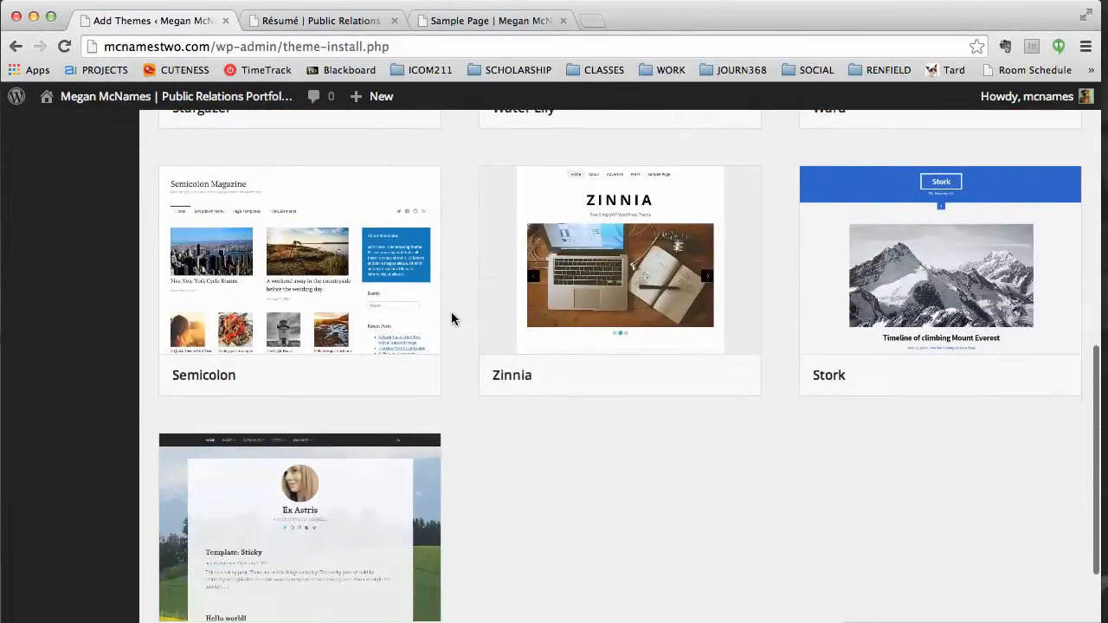
scroll(451, 319, "down", 2)
scroll(451, 319, "up", 7)
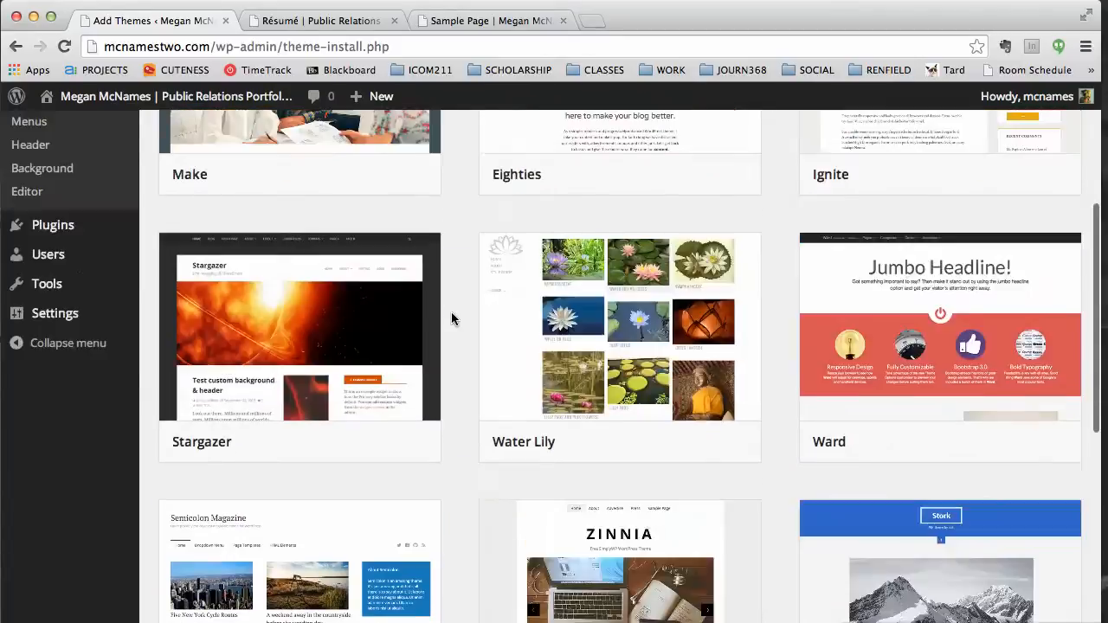
scroll(451, 318, "up", 5)
scroll(451, 319, "down", 6)
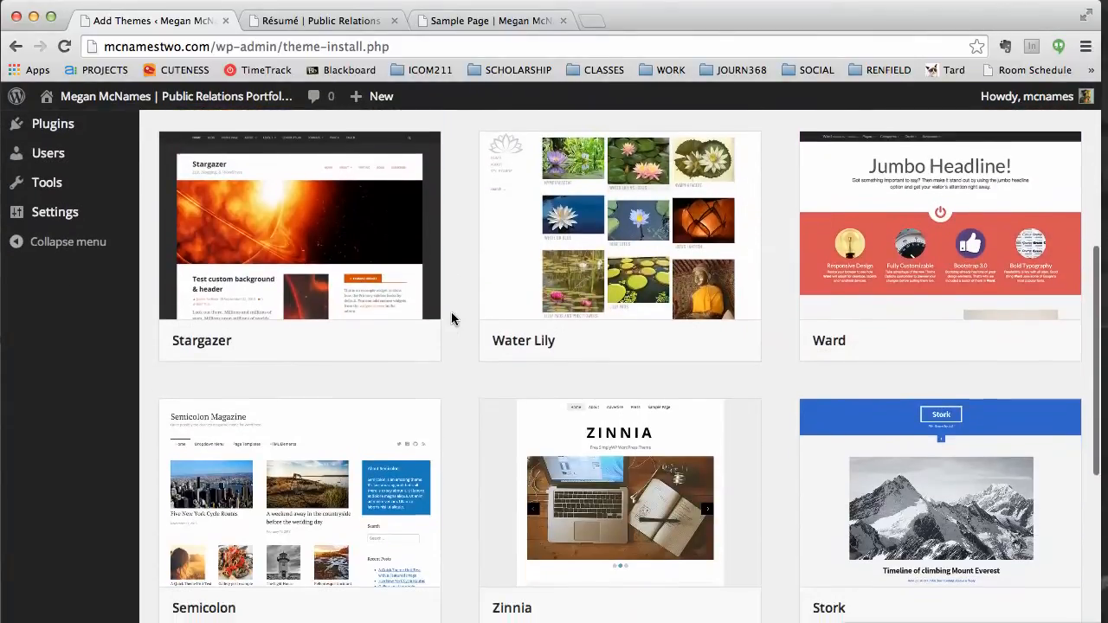
scroll(451, 319, "up", 4)
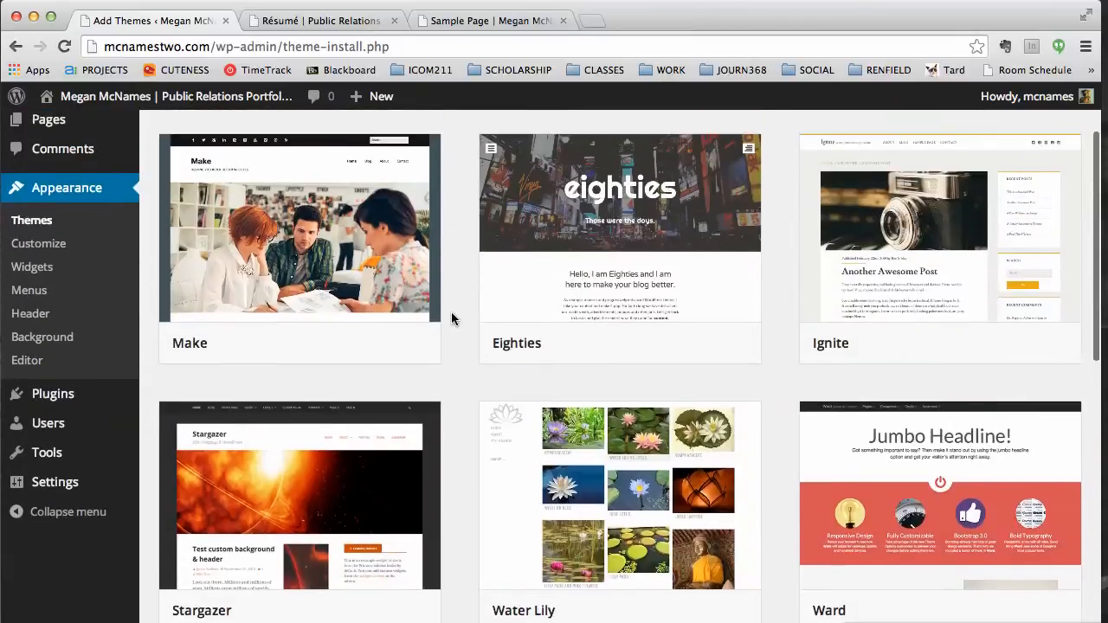
scroll(451, 319, "up", 2)
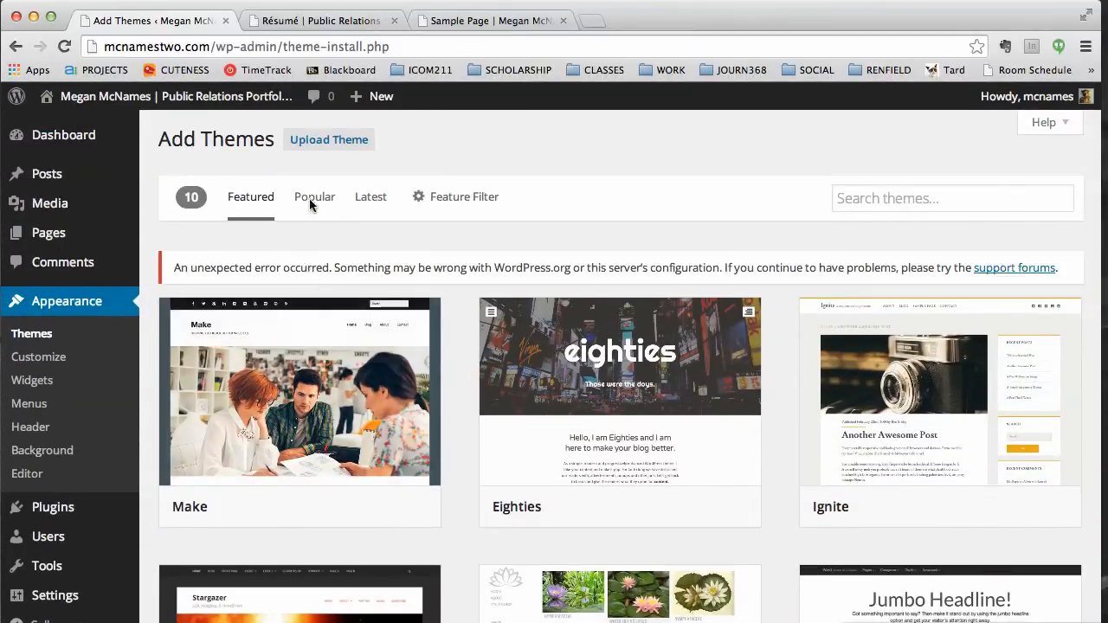
Upload the theme file simplicity.zip from the Desktop and install it
left_click(329, 140)
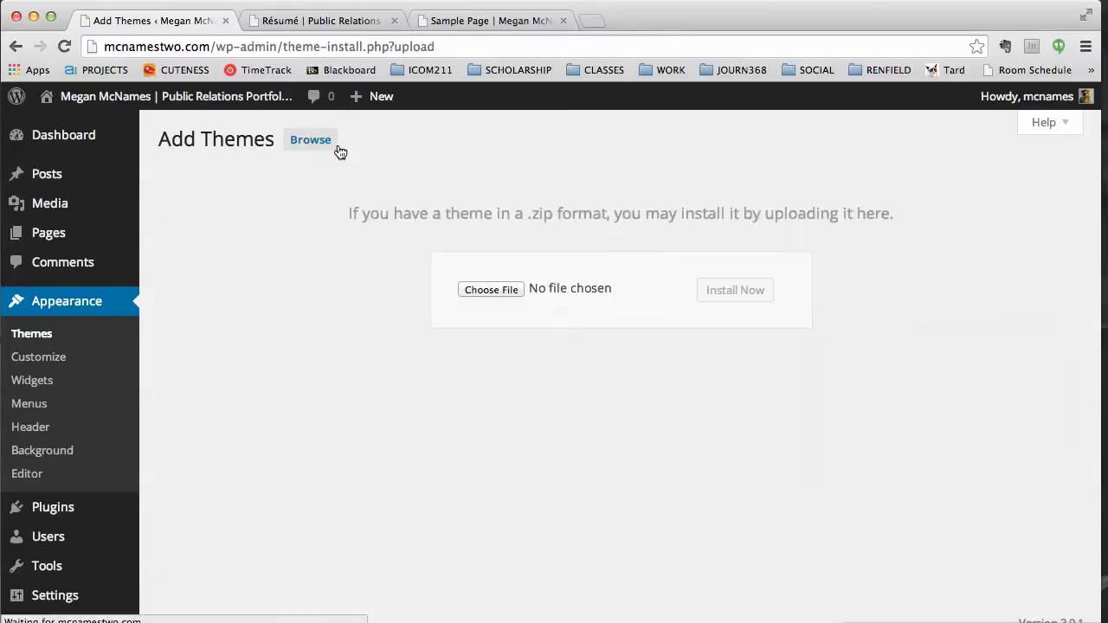
left_click(493, 290)
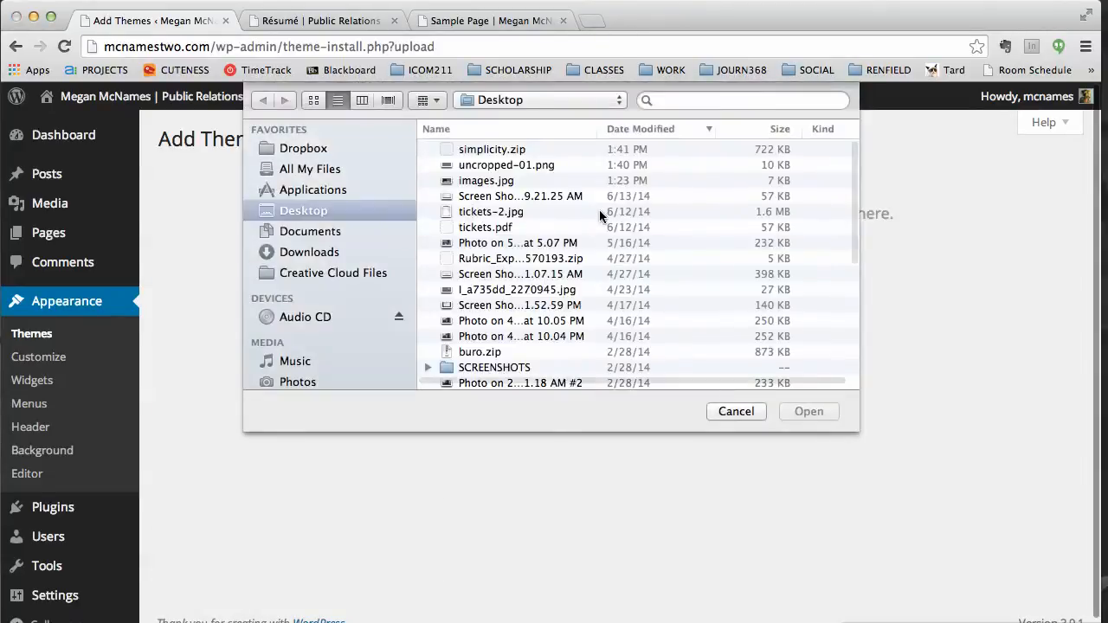
left_click(515, 151)
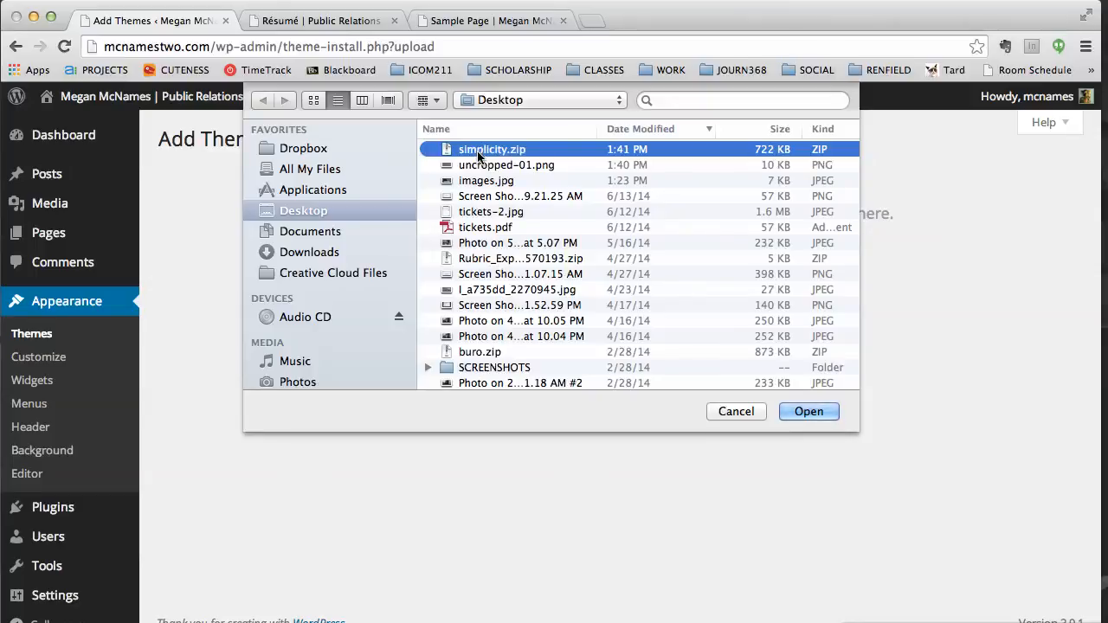
left_click(832, 410)
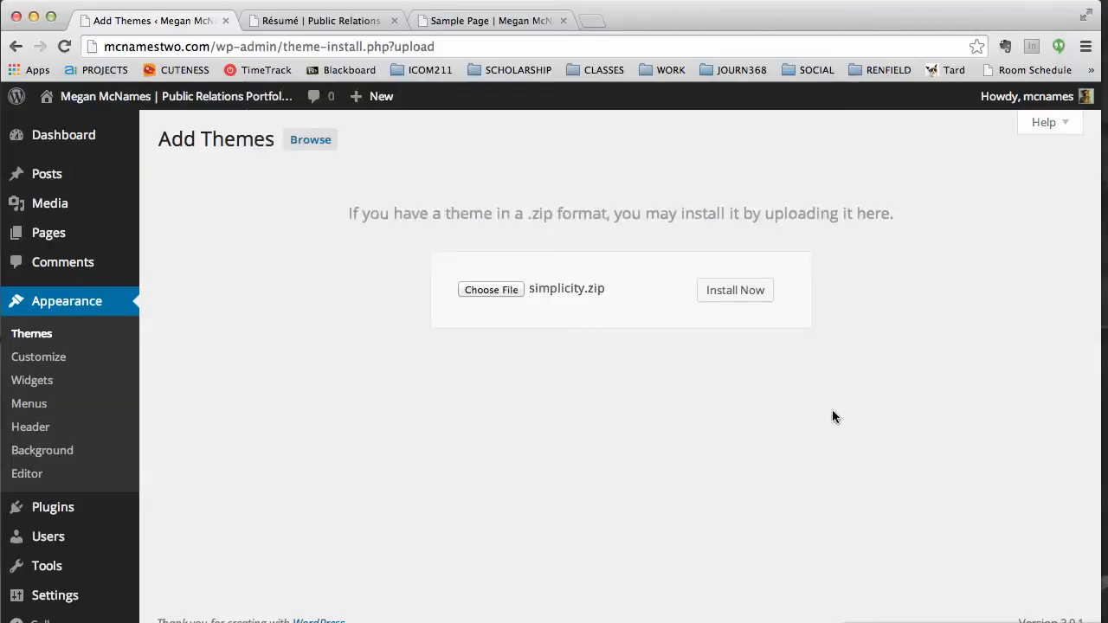
left_click(761, 297)
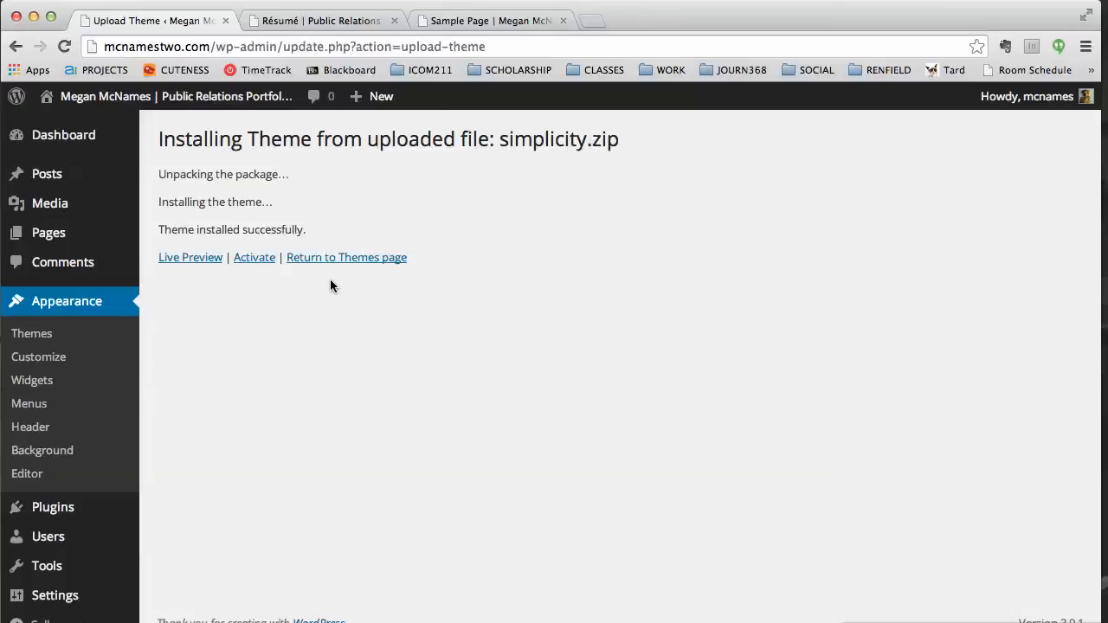
Activate the newly installed Simplicity theme and load the site's home page to view it
left_click_drag(322, 230, 243, 229)
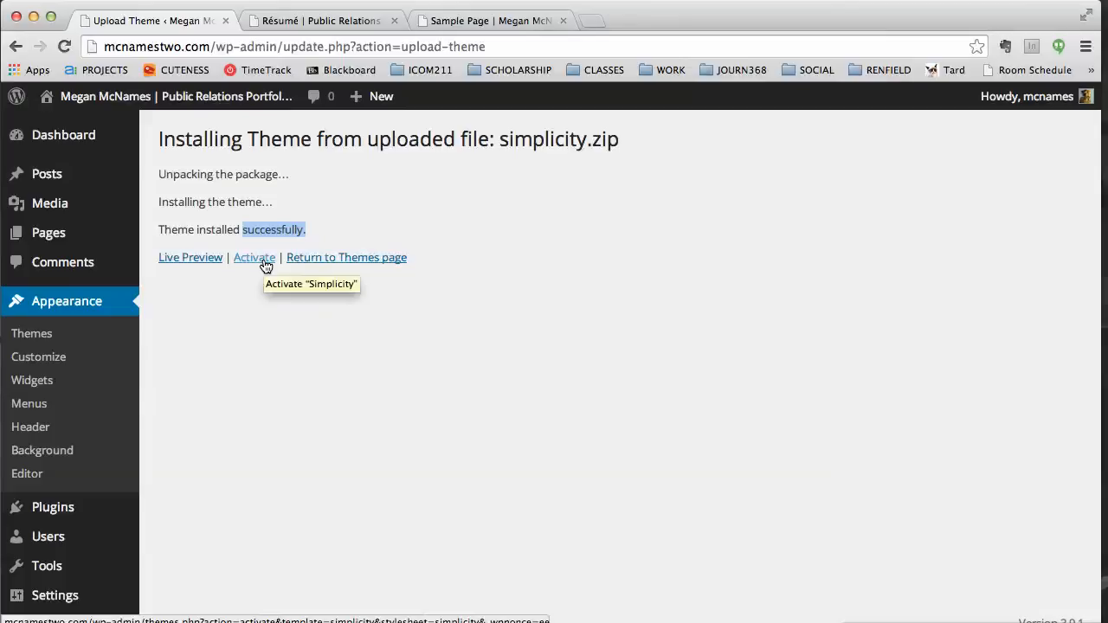
left_click(265, 263)
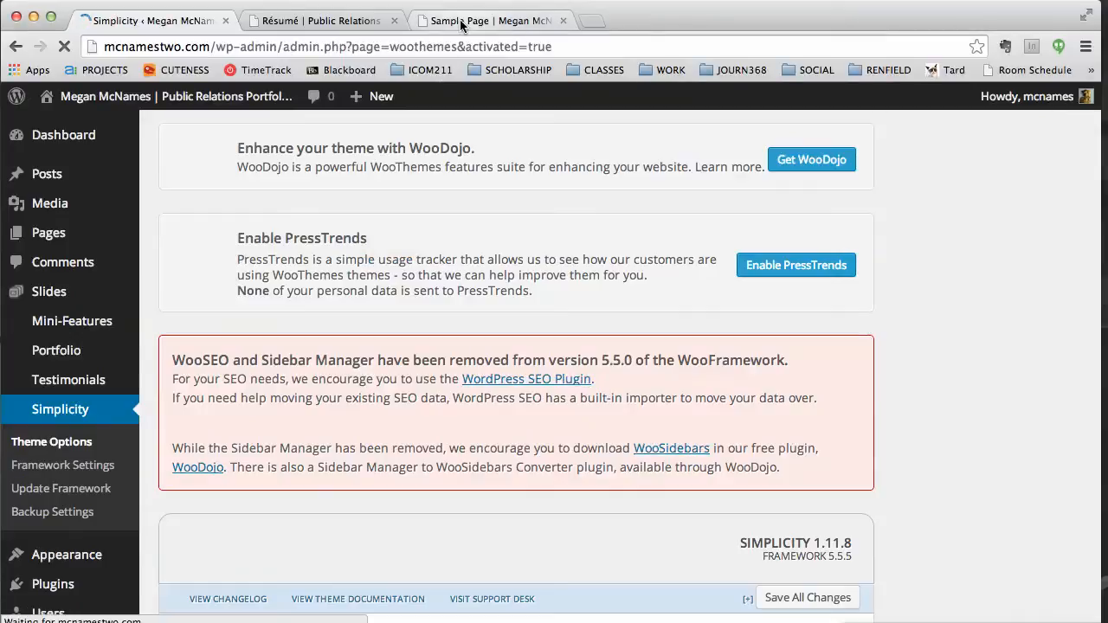
left_click(460, 19)
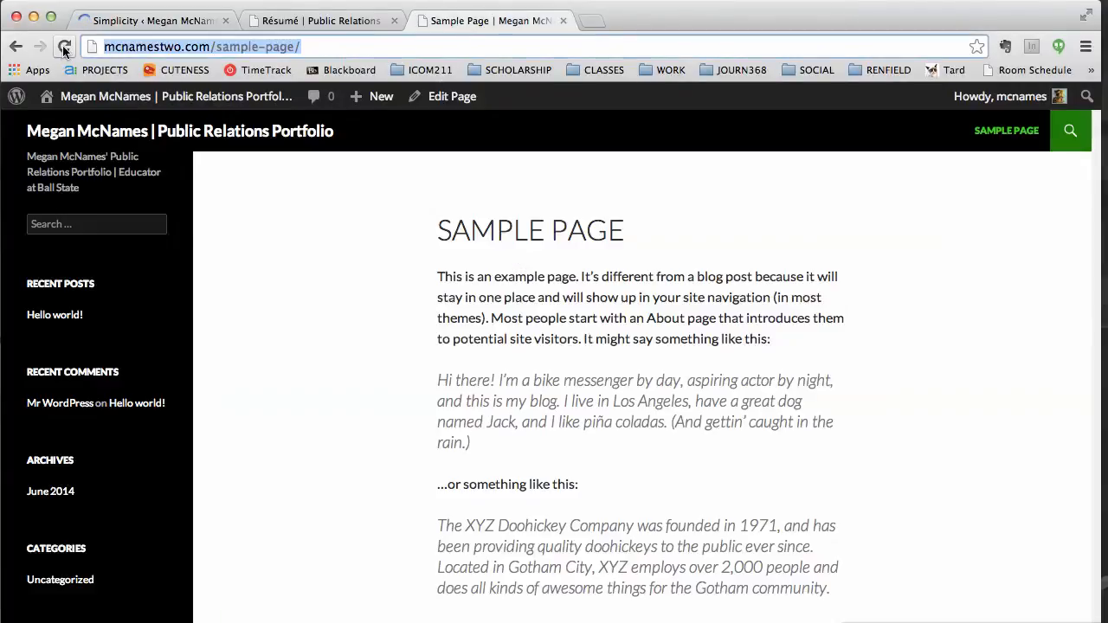
key("Return")
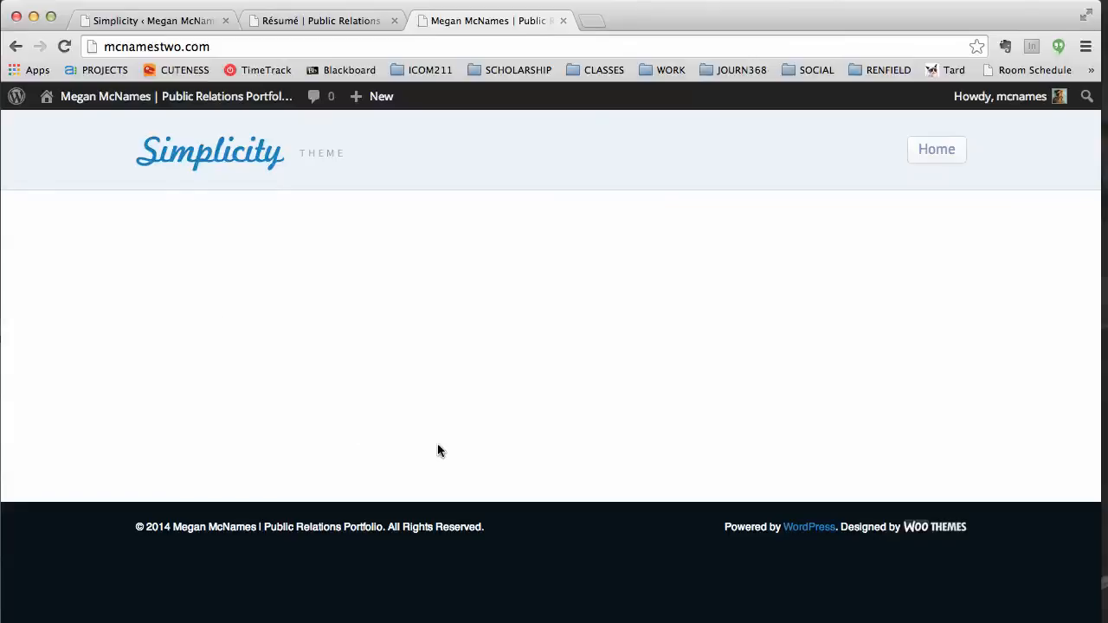
Return to the Simplicity theme options and review the admin sections and settings the theme adds
left_click(169, 21)
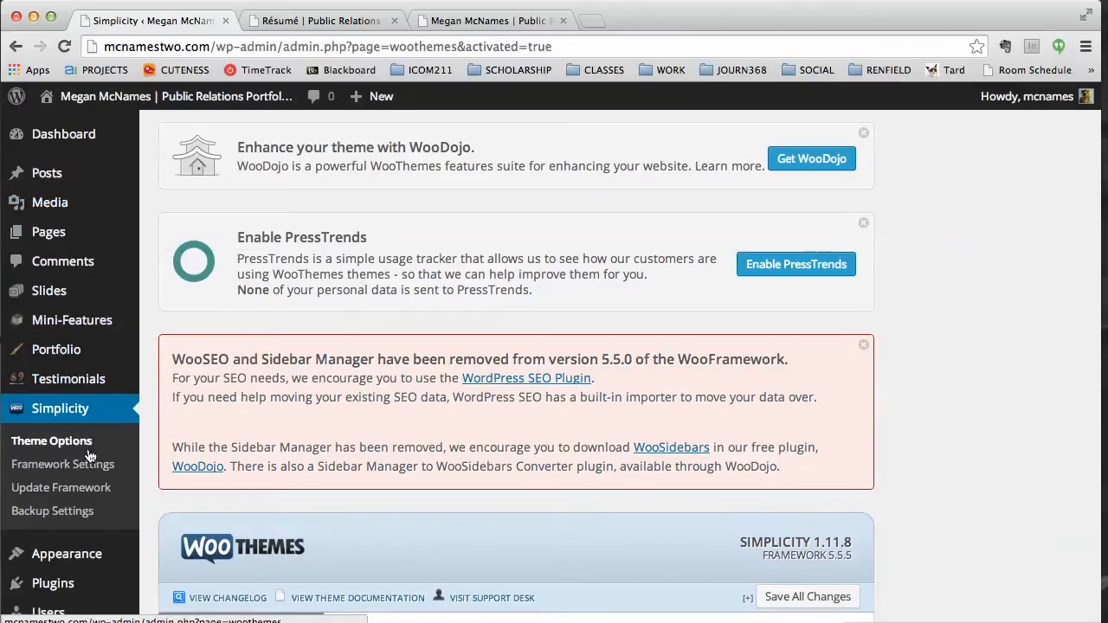
mouse_move(73, 247)
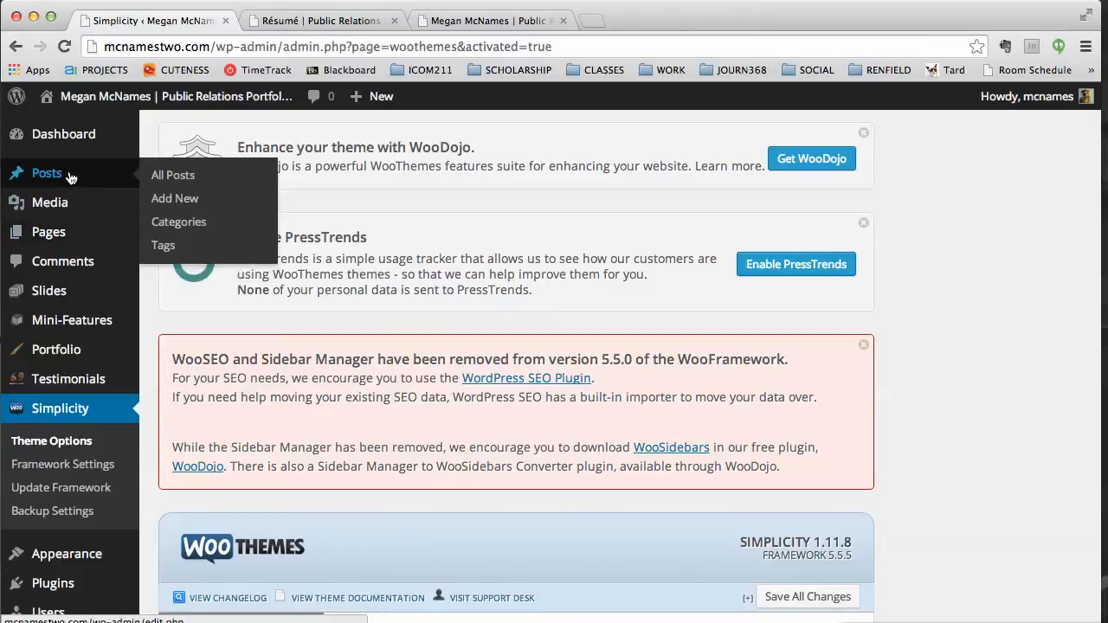
mouse_move(67, 295)
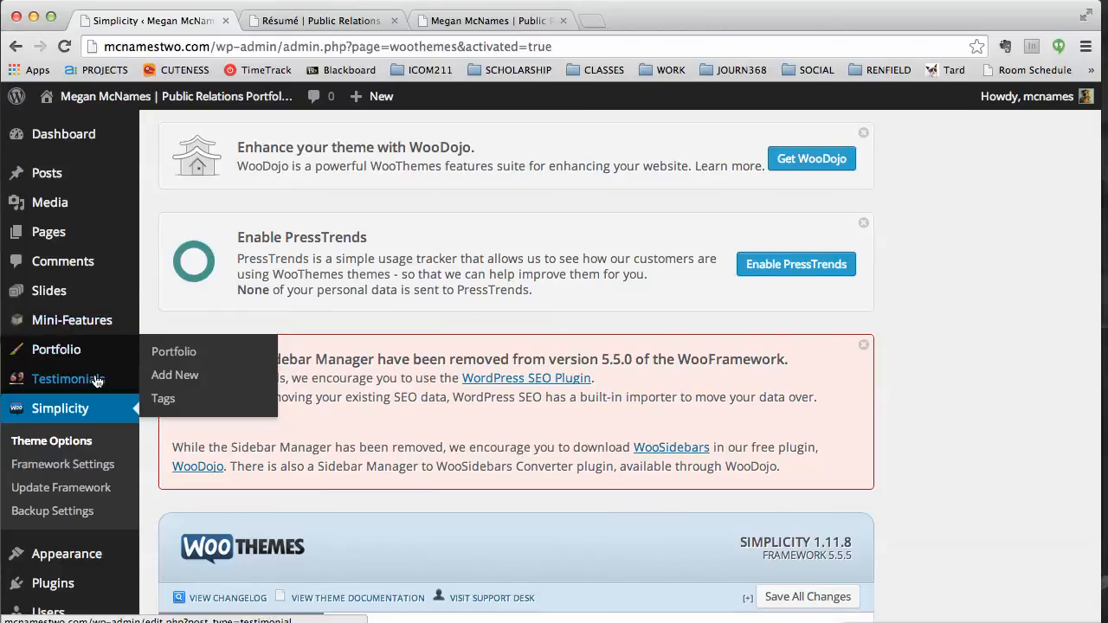
scroll(89, 416, "down", 2)
scroll(89, 416, "down", 2)
scroll(90, 415, "up", 4)
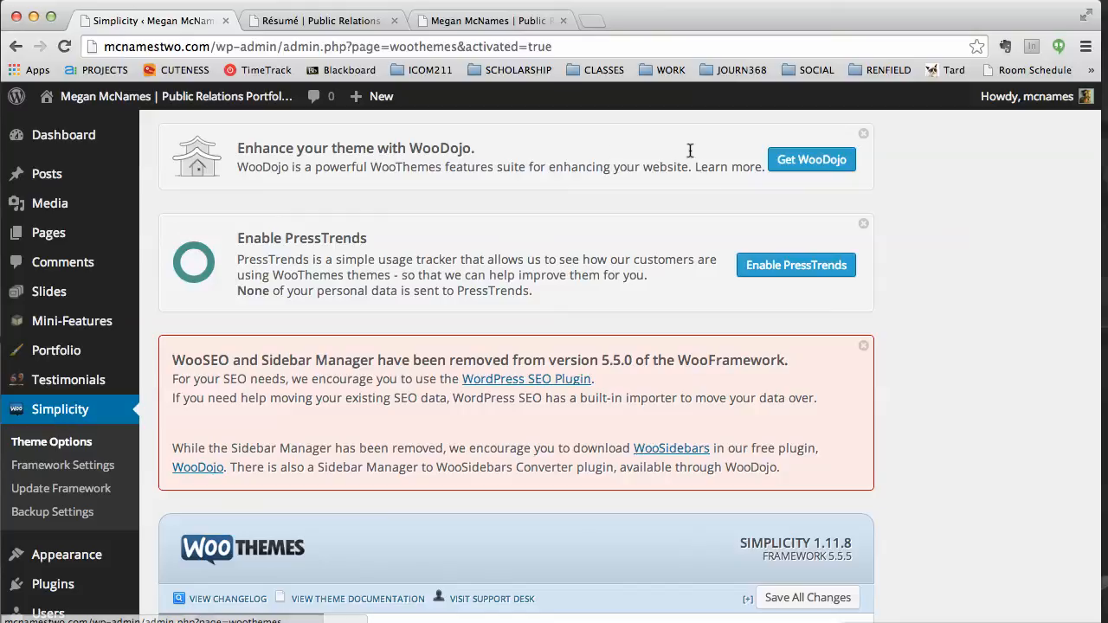
Dismiss the WooDojo, PressTrends and WooSEO/Sidebar Manager banners above the Simplicity theme options
left_click(863, 133)
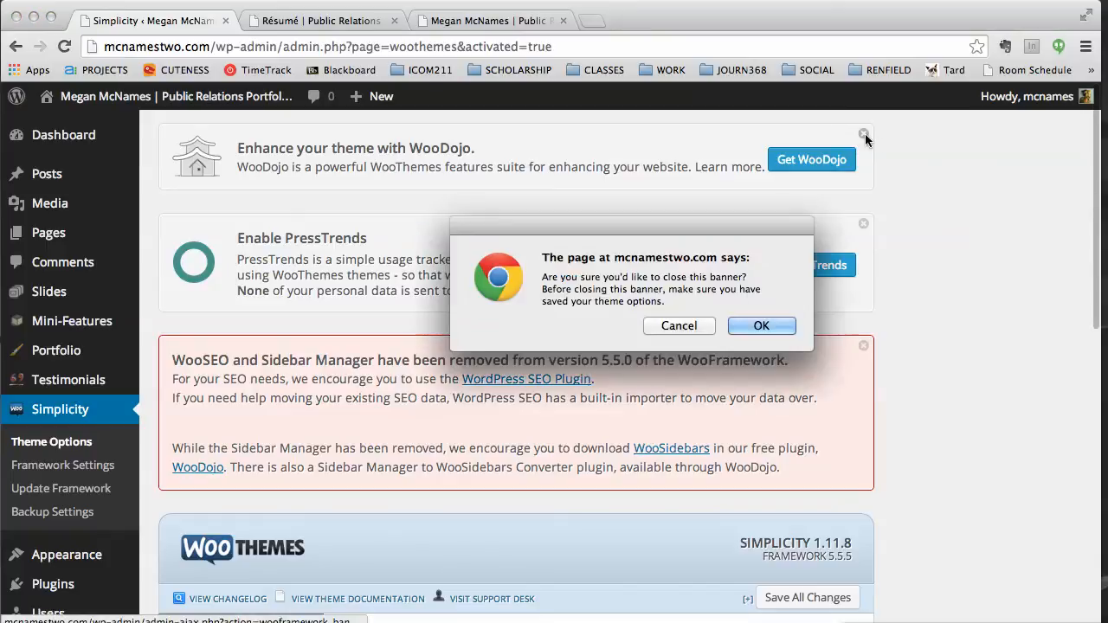
left_click(764, 327)
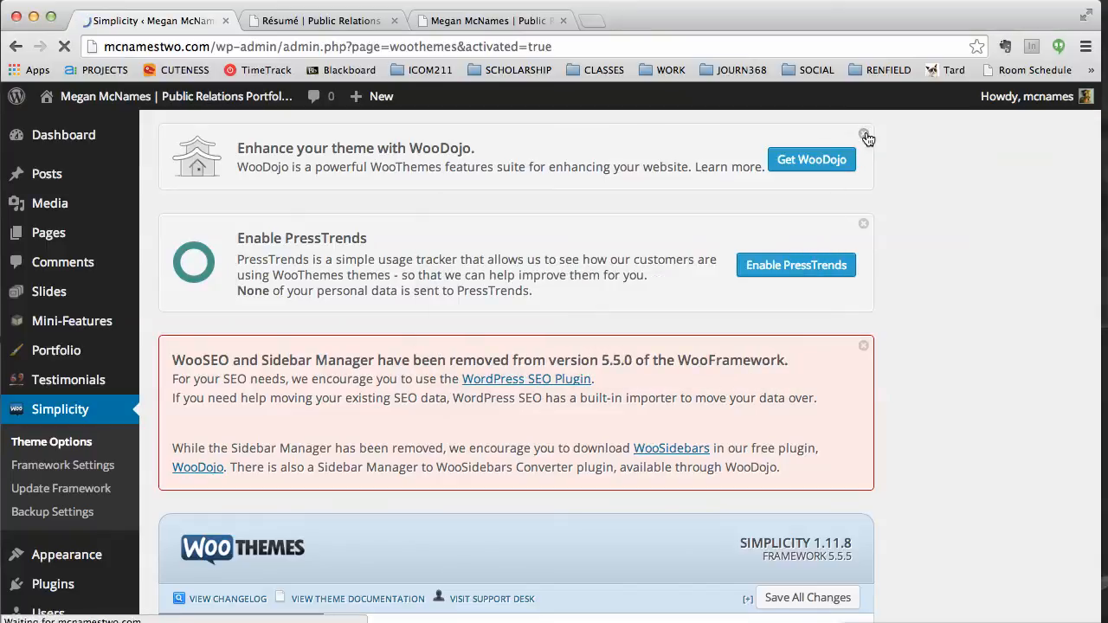
left_click(864, 135)
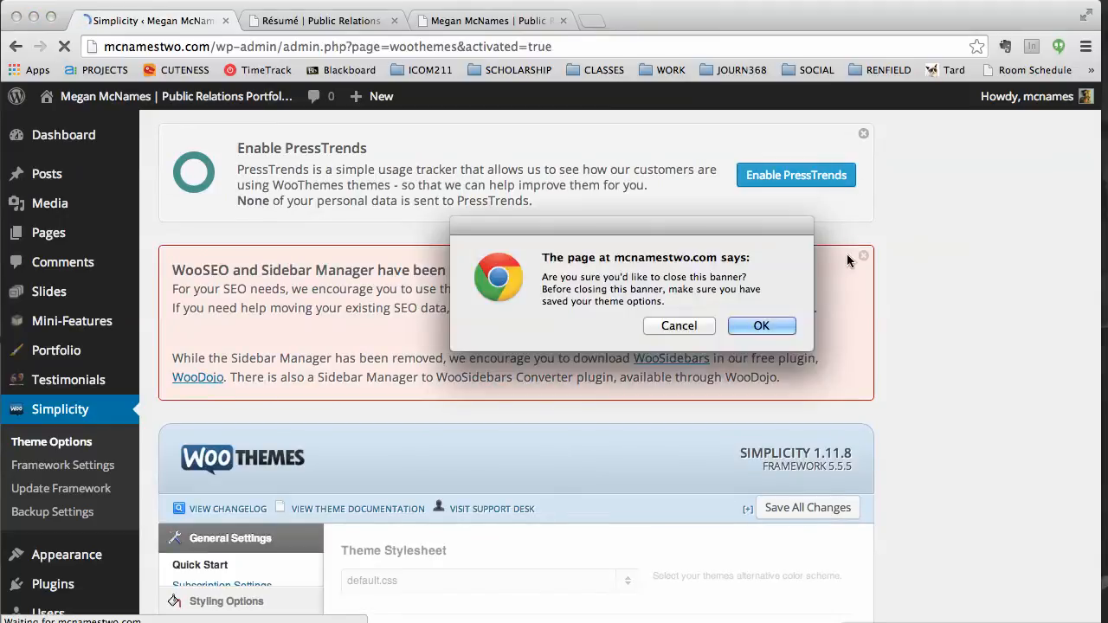
left_click(771, 325)
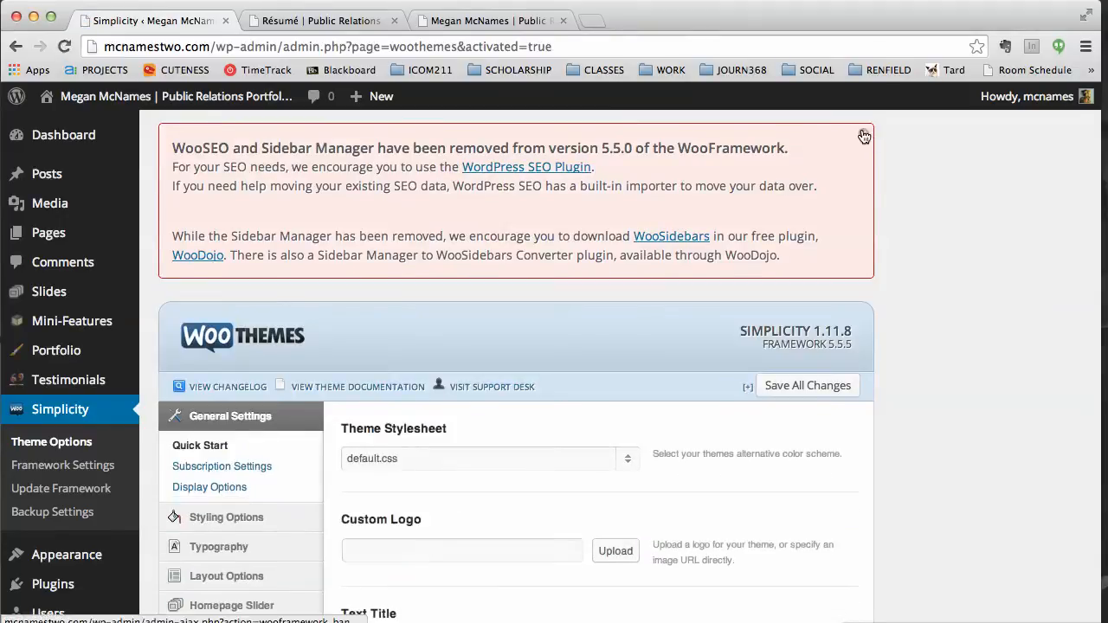
left_click(863, 134)
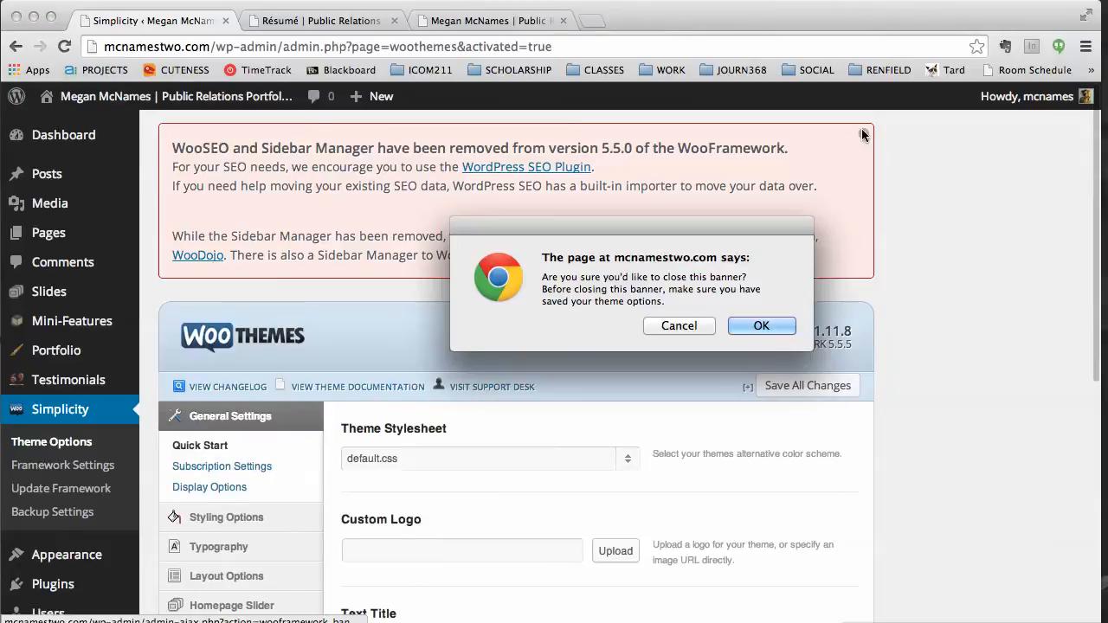
left_click(767, 325)
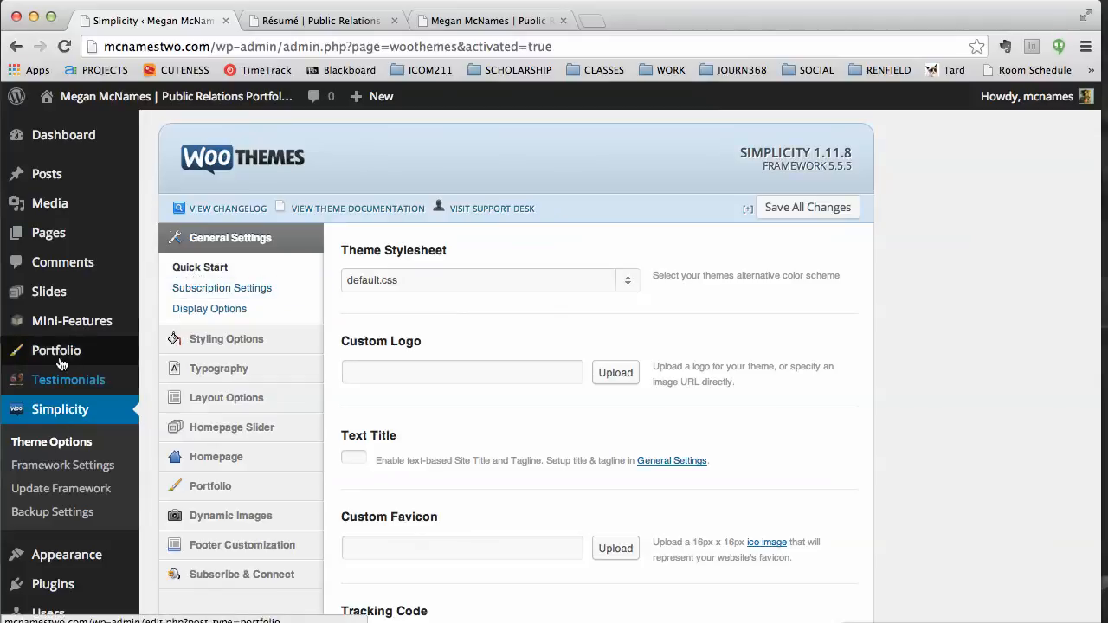
Update the Simplicity theme's WooFramework to version 5.5.6
mouse_move(74, 350)
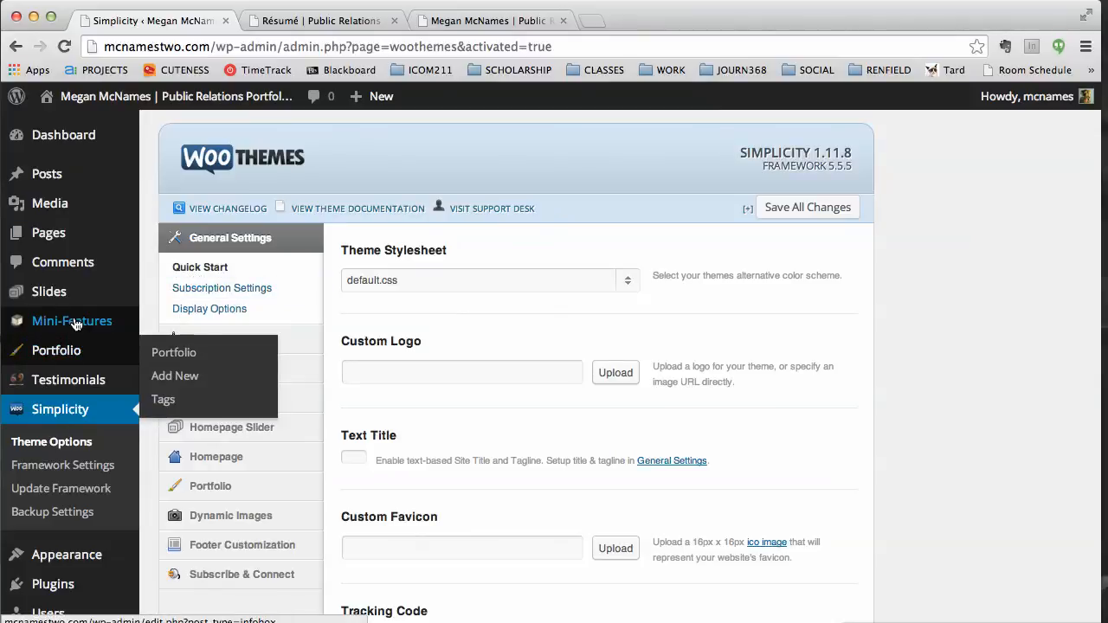
mouse_move(74, 324)
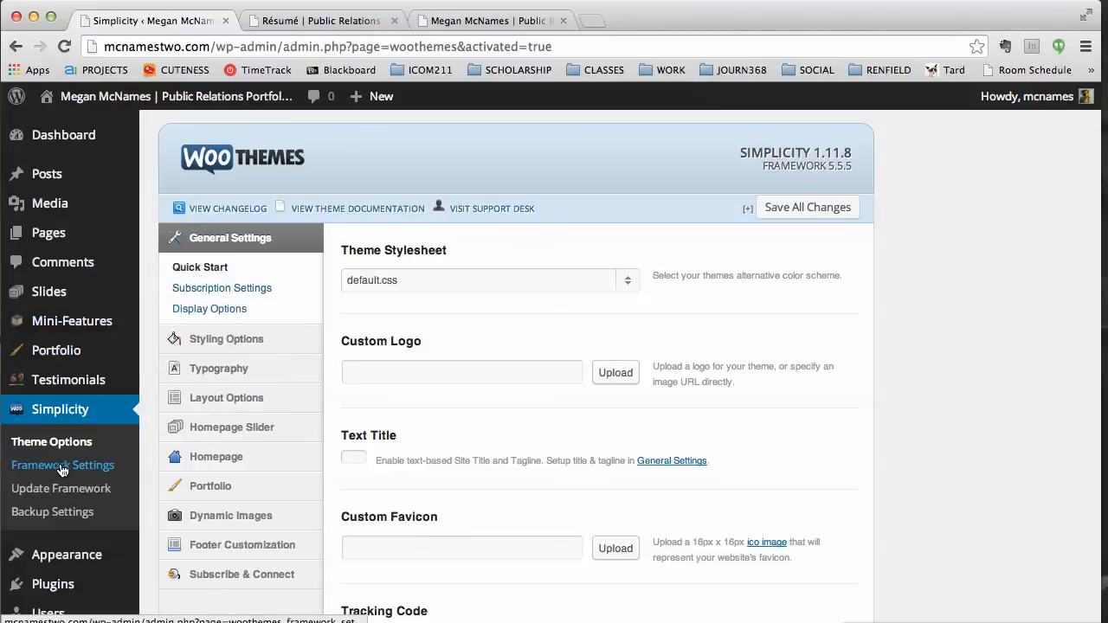
scroll(383, 361, "down", 2)
scroll(384, 362, "down", 2)
scroll(384, 362, "up", 3)
left_click(74, 495)
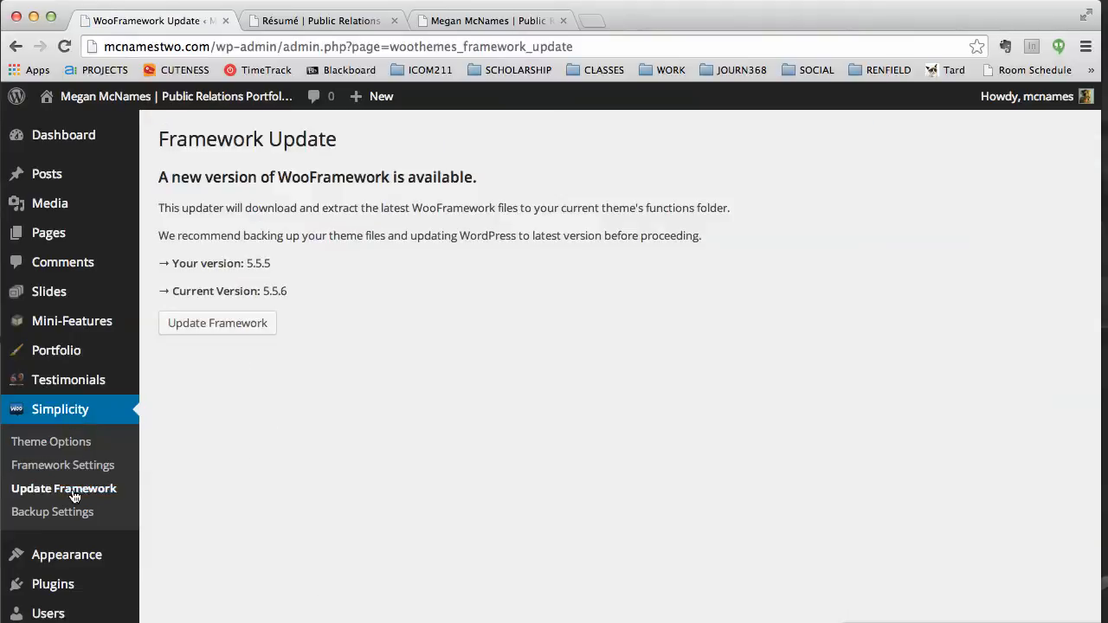
left_click_drag(243, 264, 292, 291)
left_click(217, 323)
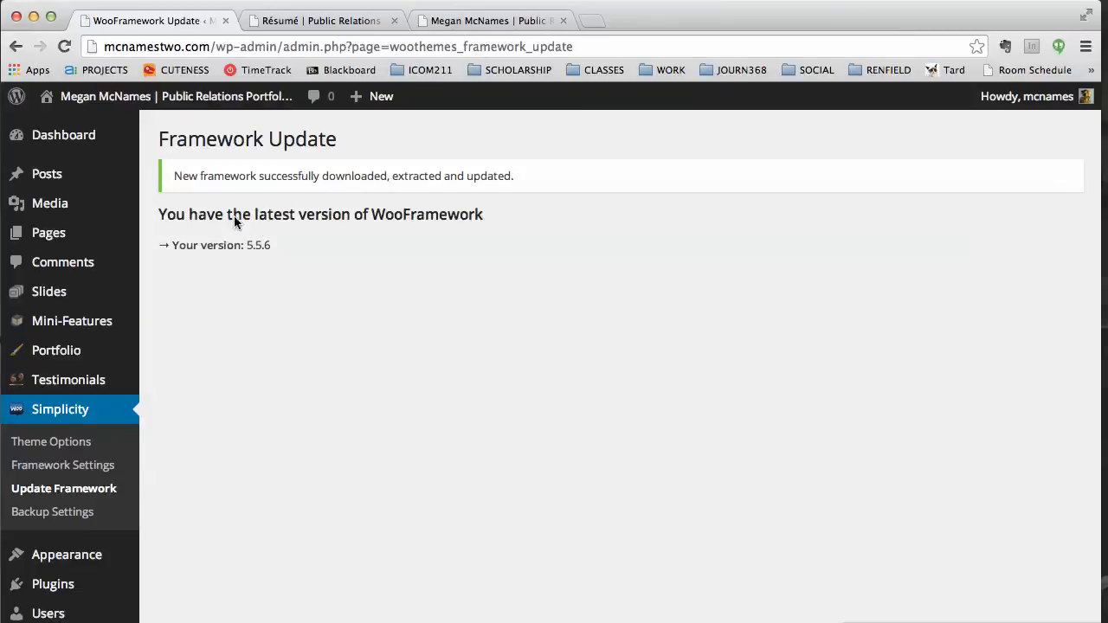
left_click_drag(198, 215, 488, 210)
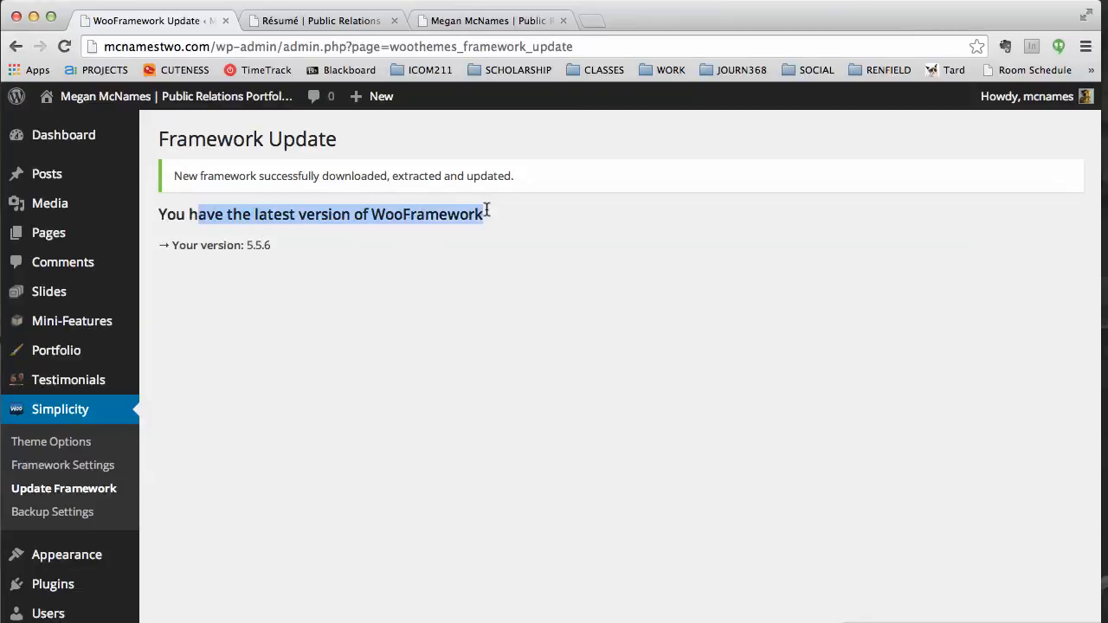
left_click(487, 223)
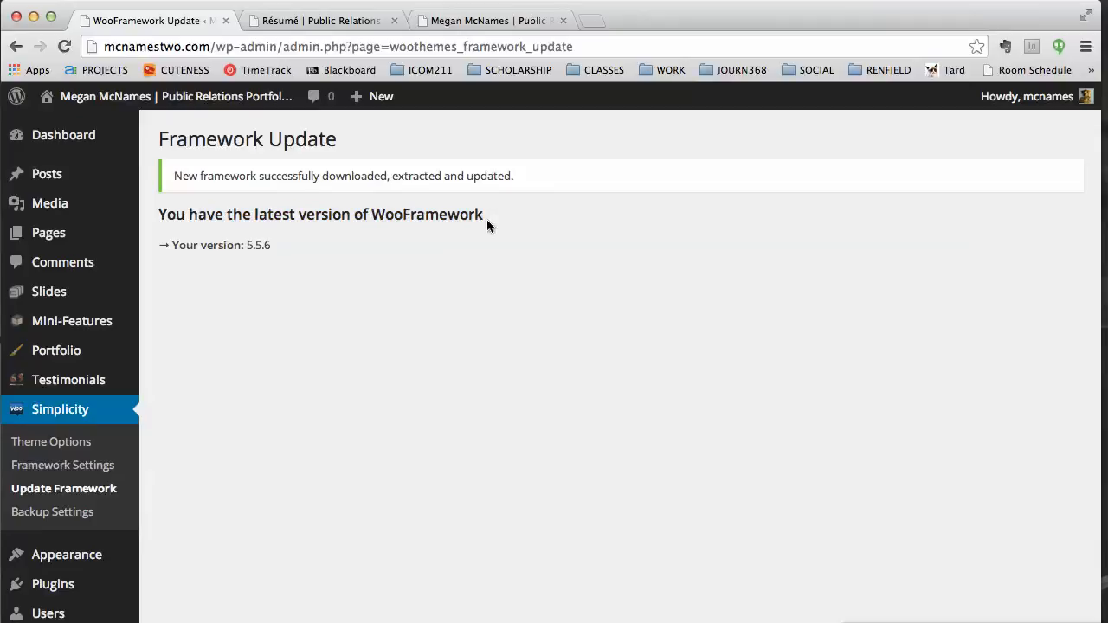